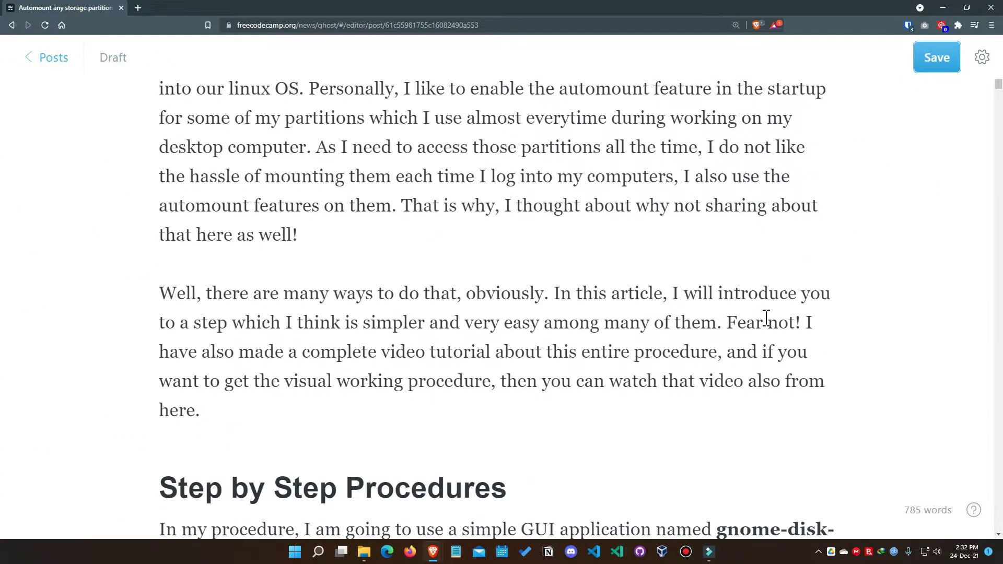
# - Scroll down through the GitLab gnome-disk-utility project page
pyautogui.scroll(-15, 766, 317)
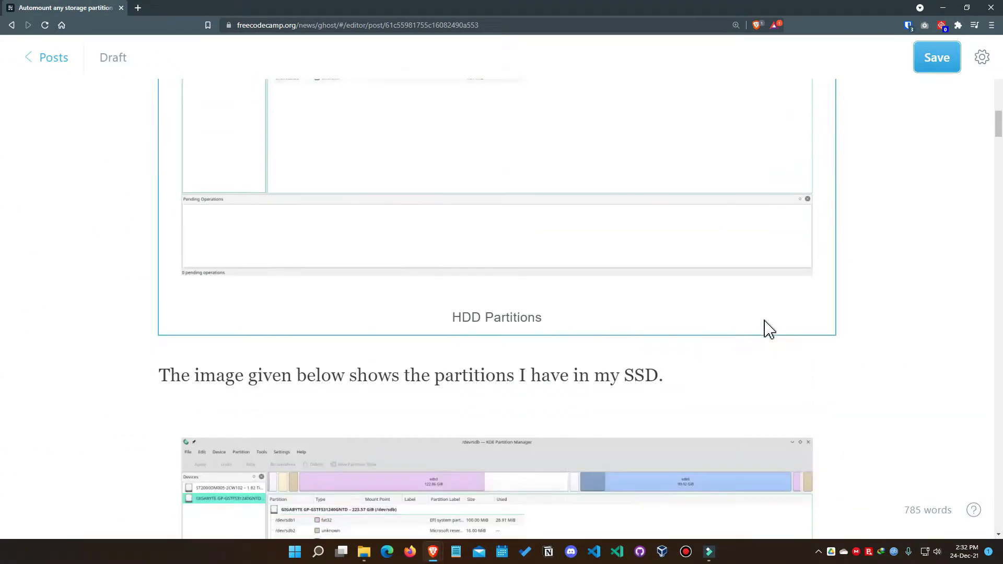
pyautogui.scroll(-17, 770, 331)
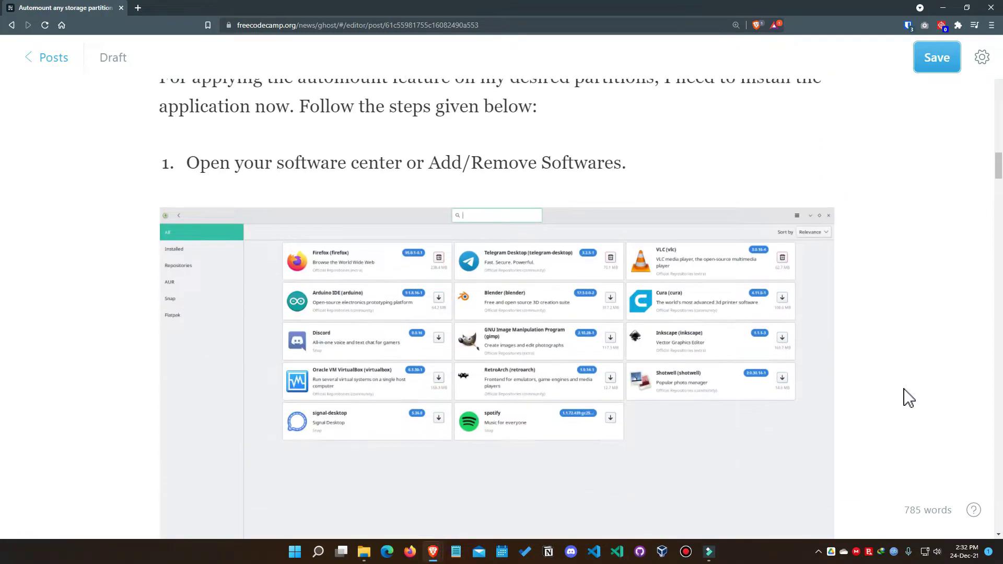
pyautogui.scroll(-15, 908, 399)
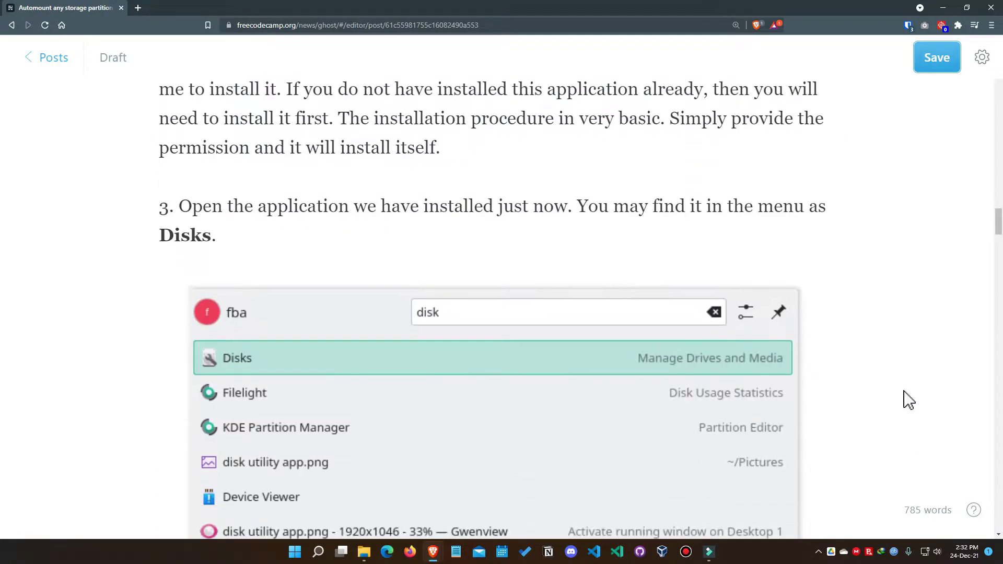
pyautogui.scroll(-15, 909, 400)
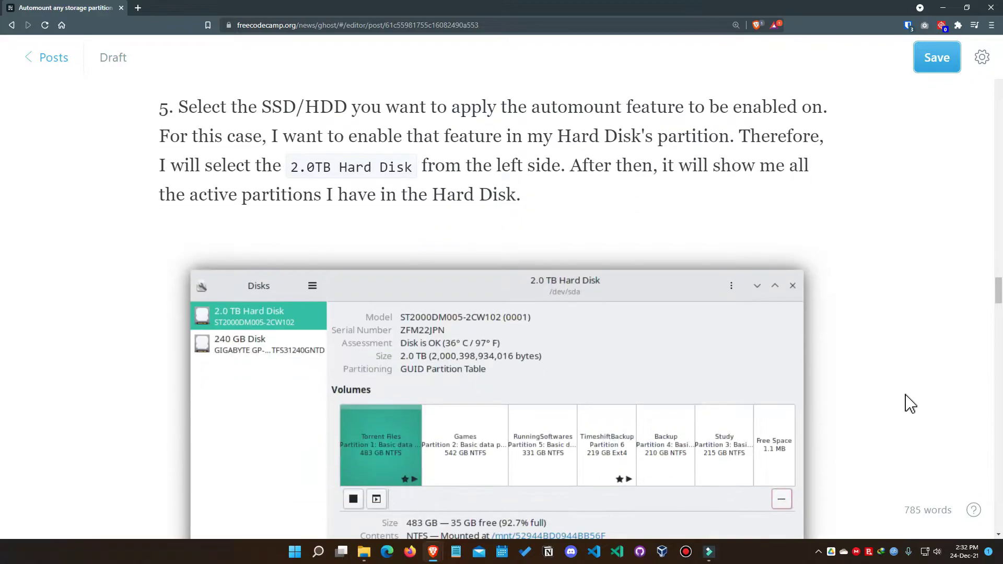
pyautogui.scroll(-15, 909, 405)
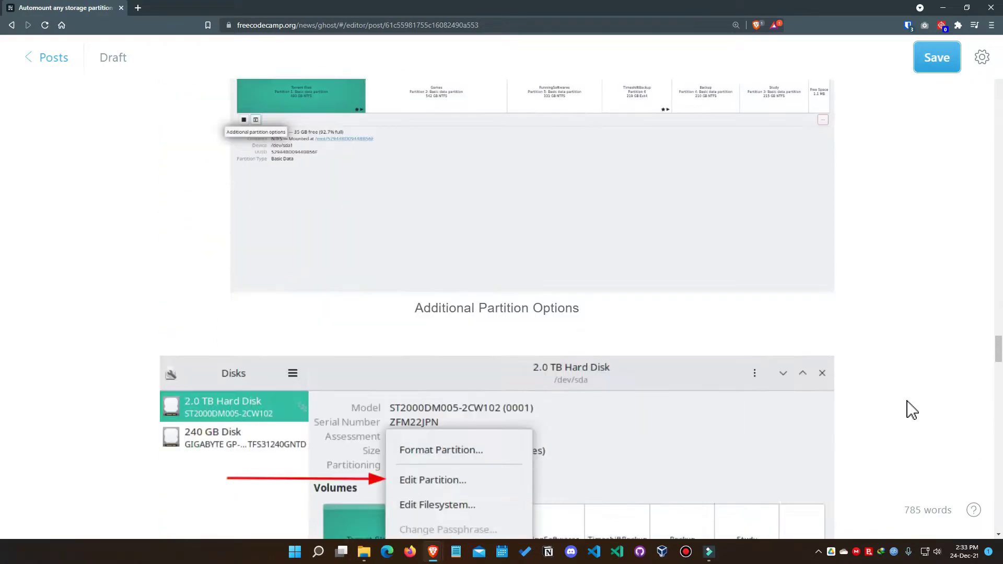
pyautogui.scroll(-15, 911, 410)
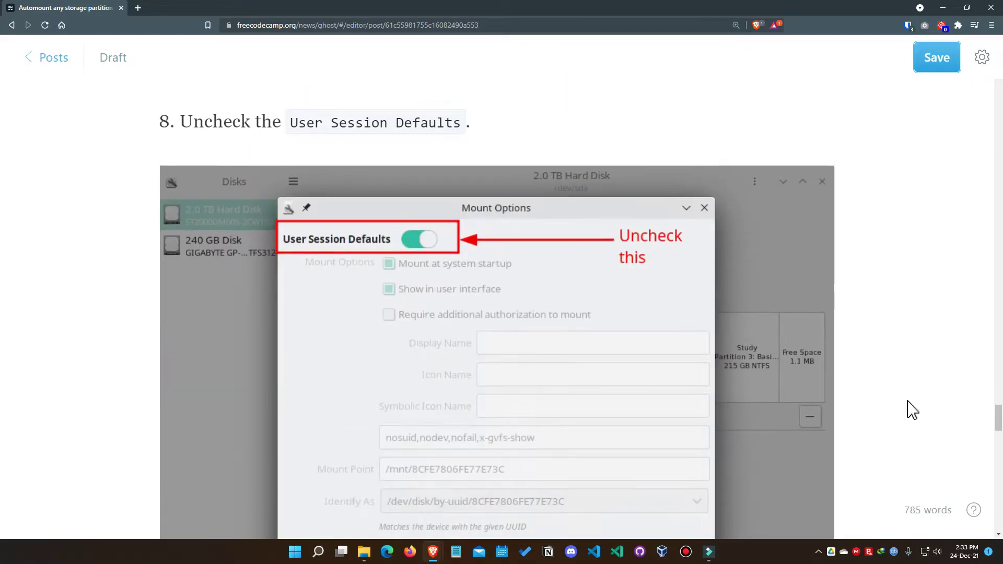
pyautogui.scroll(-15, 911, 410)
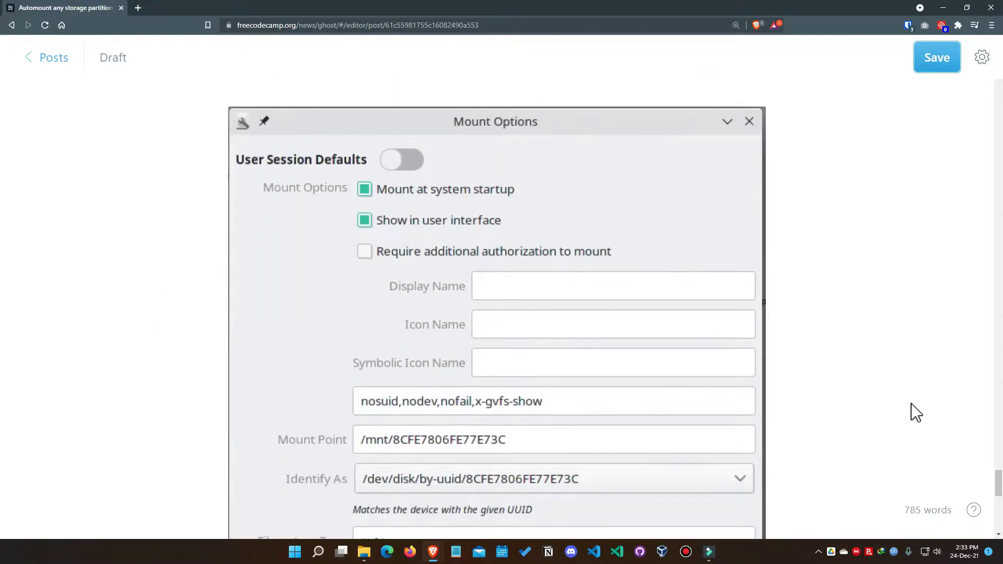
pyautogui.scroll(-6, 921, 423)
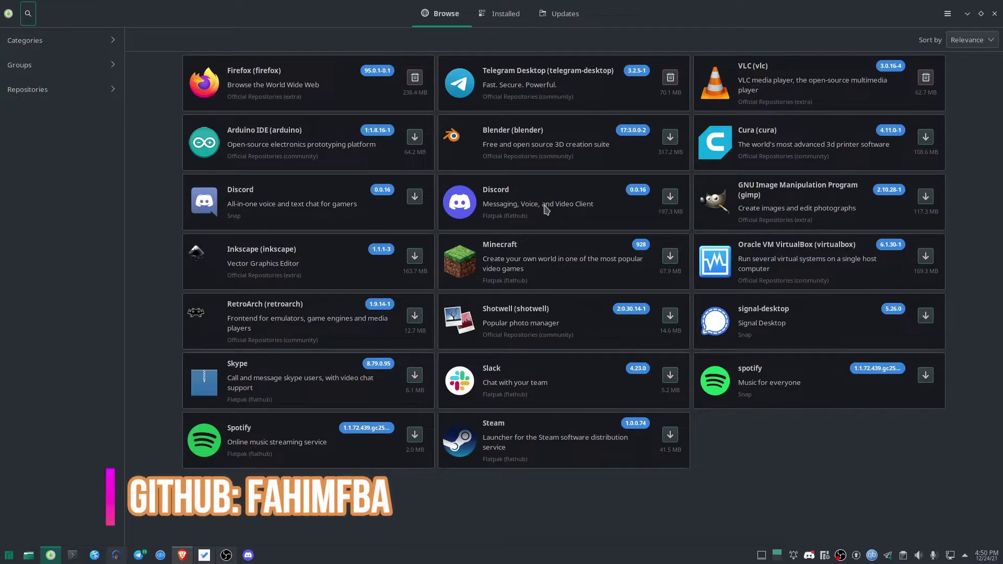
# - Search Add/Remove Software for 'gnome-disk-utility' to find GNOME Disks
pyautogui.write('gnome-disk')
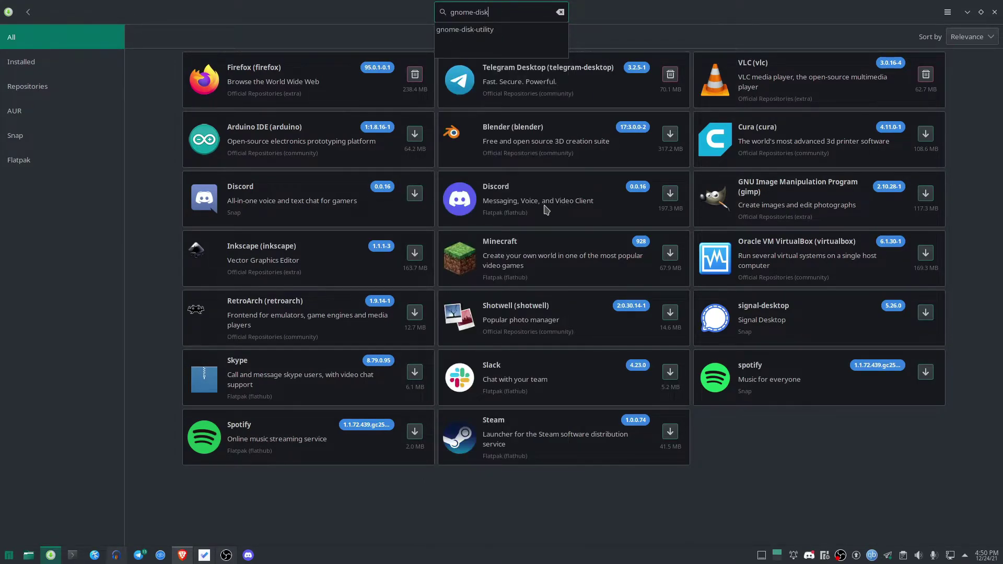
pyautogui.write('-utility')
pyautogui.press('Return')
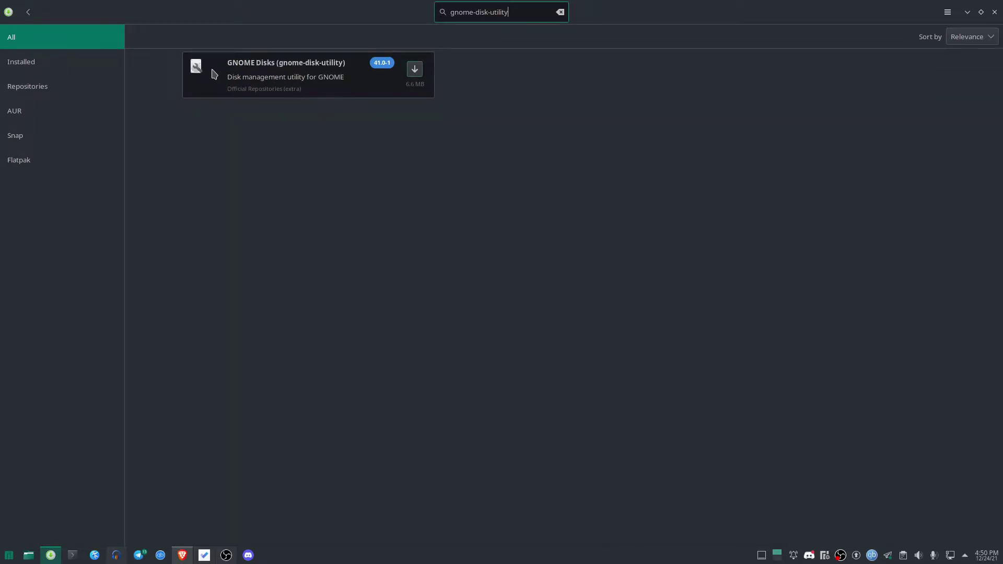
# - Install GNOME Disks 41.0-1 with cracklib and libpwquality, then search the launcher for 'disk'
pyautogui.click(418, 76)
pyautogui.click(960, 533)
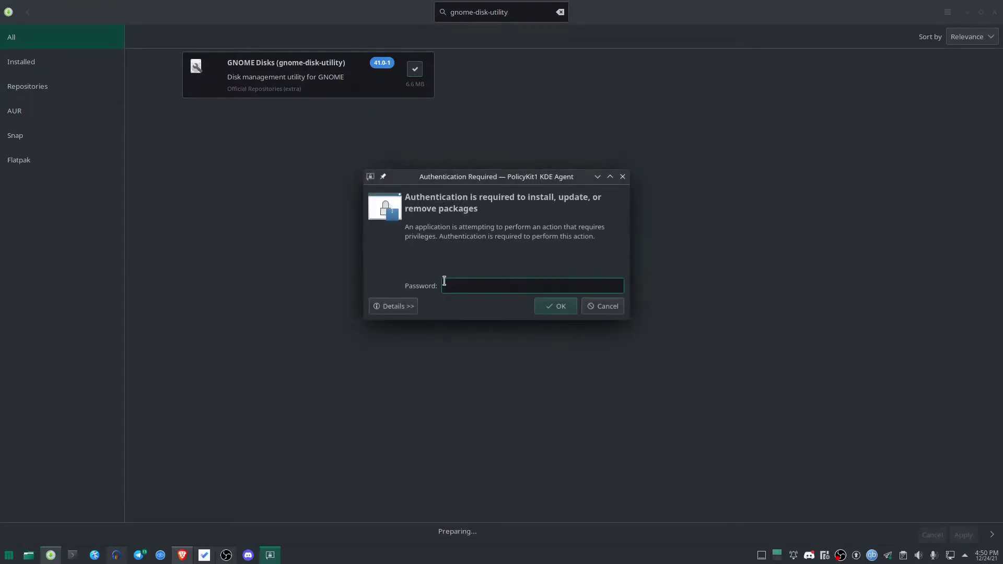
pyautogui.write('********')
pyautogui.press('Return')
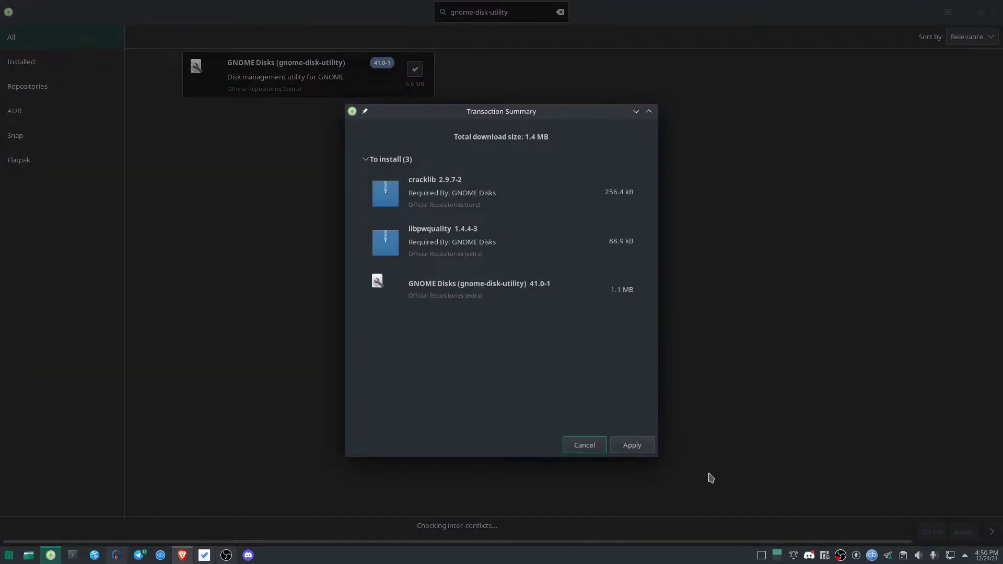
pyautogui.click(647, 447)
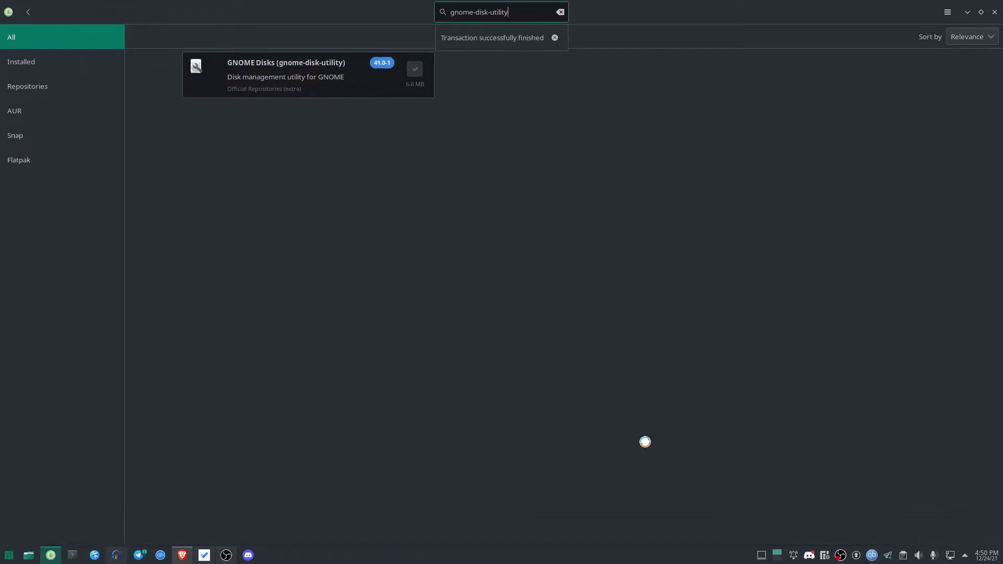
pyautogui.press('super')
pyautogui.write('disk')
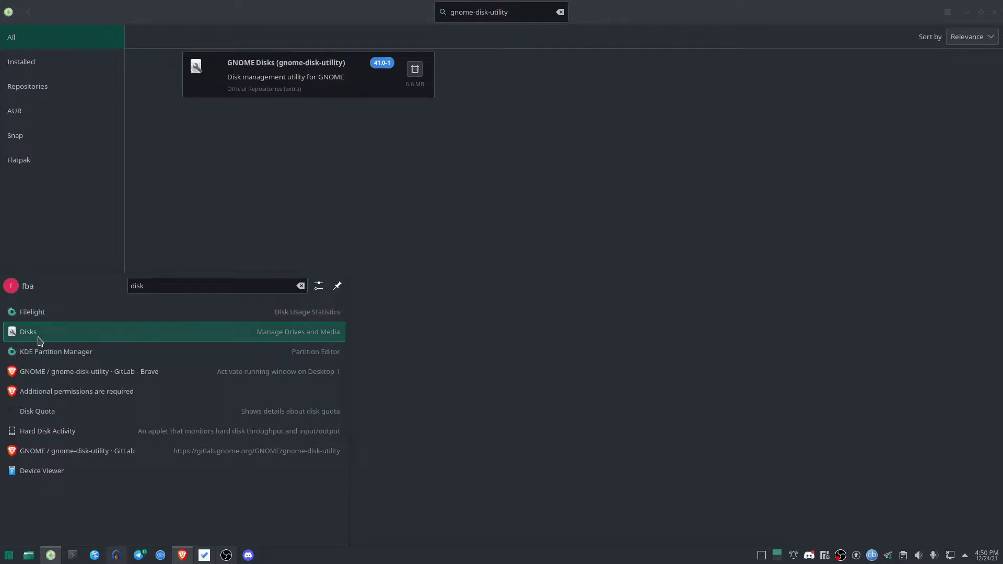
# - Launch Disks from the launcher's 'disk' search results
pyautogui.click(40, 336)
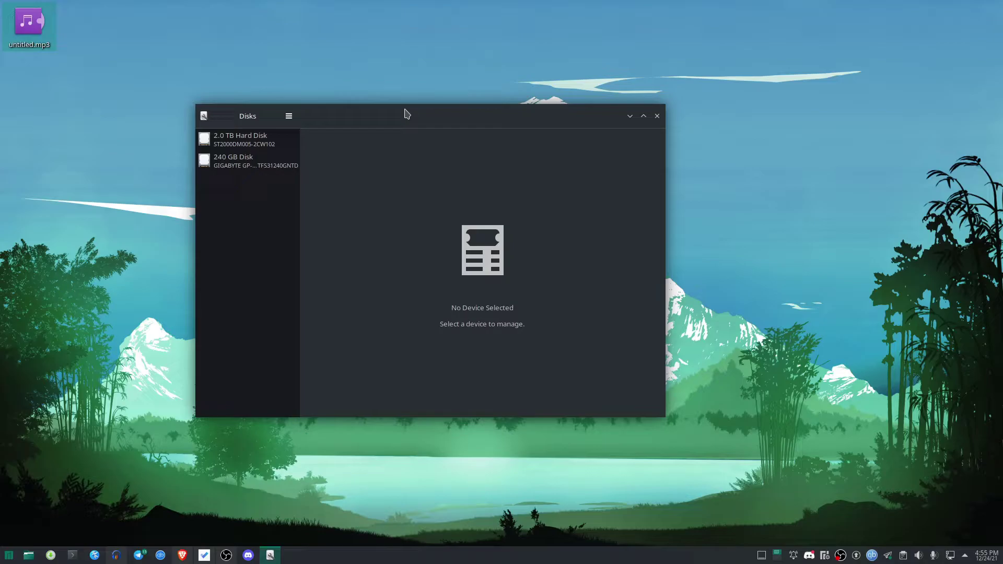
# - Move the Disks window left and make it wider and taller to show the 2.0 TB disk's volumes
pyautogui.moveTo(407, 113); pyautogui.dragTo(355, 76)
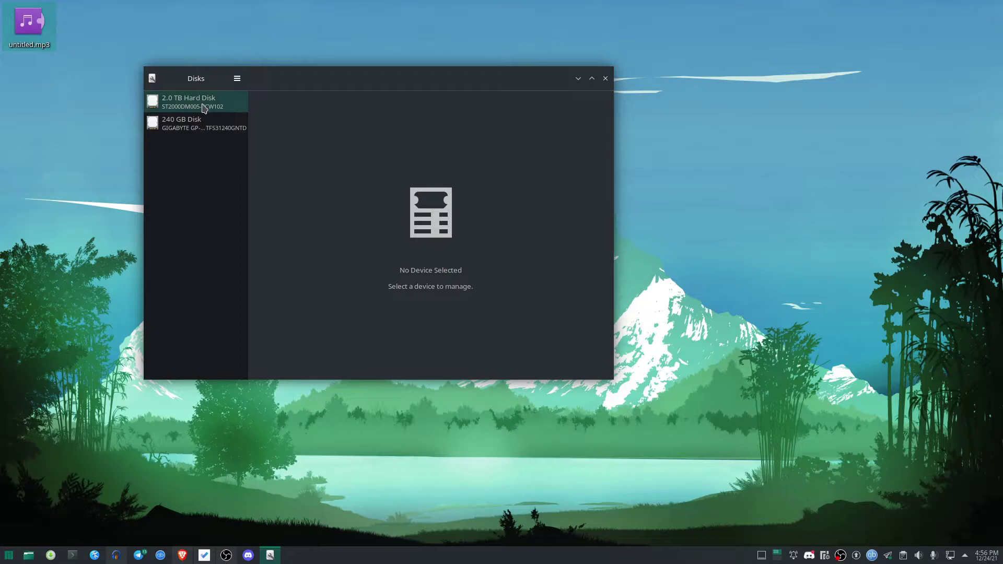
pyautogui.click(203, 108)
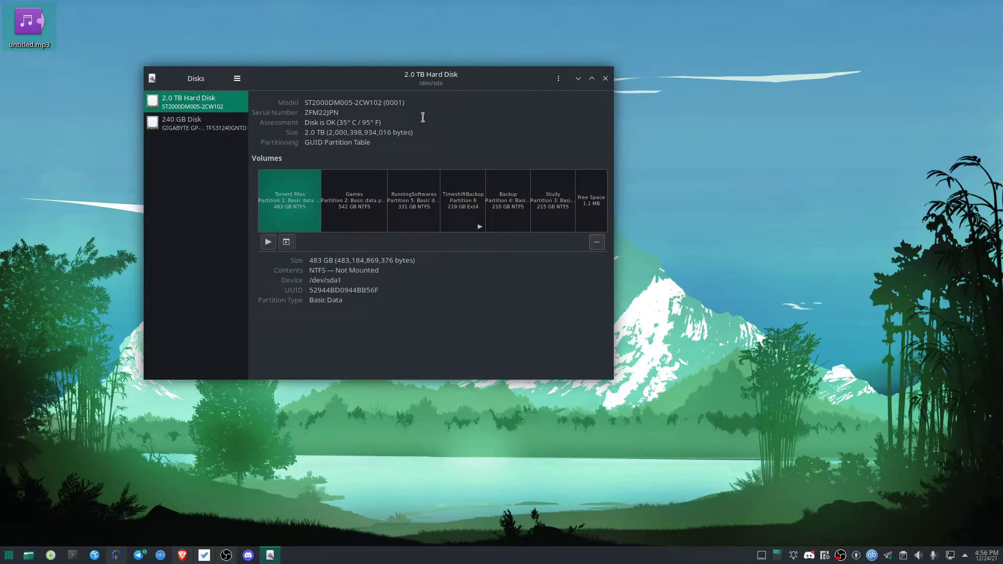
pyautogui.moveTo(463, 78); pyautogui.dragTo(417, 80)
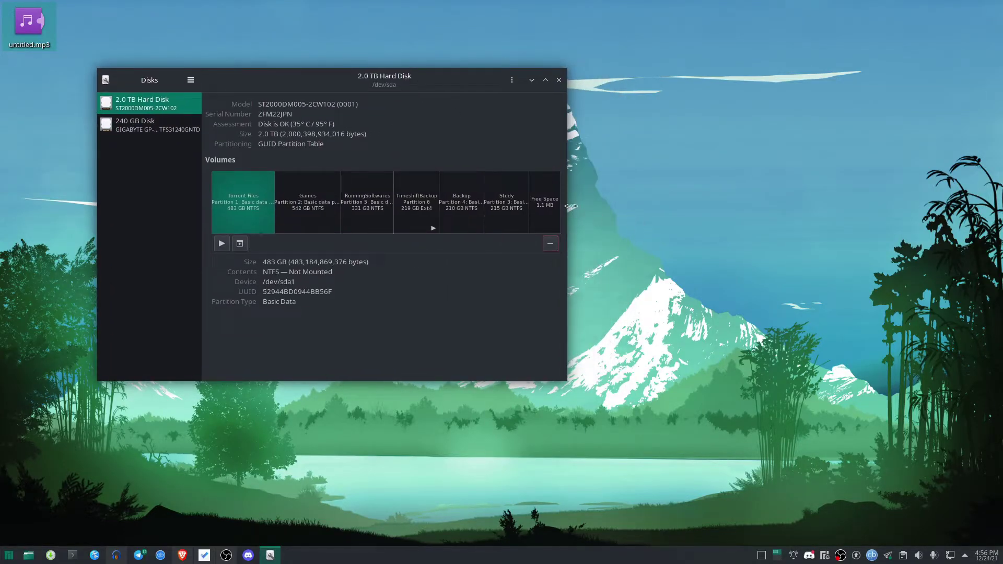
pyautogui.moveTo(571, 206); pyautogui.dragTo(723, 209)
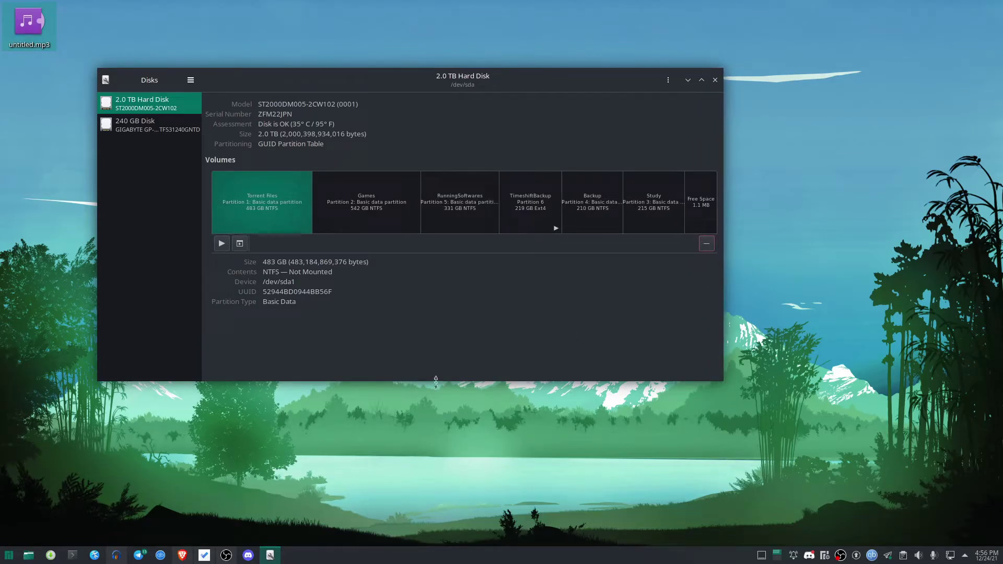
pyautogui.moveTo(436, 381); pyautogui.dragTo(435, 423)
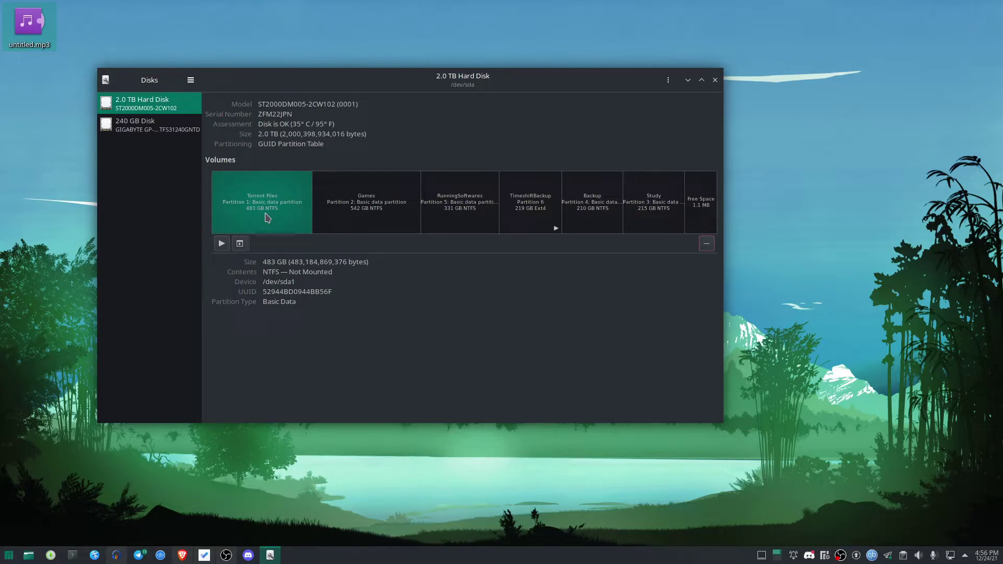
# - Give Torrent Files custom mount options: User Session Defaults off, mount at system startup
pyautogui.click(239, 248)
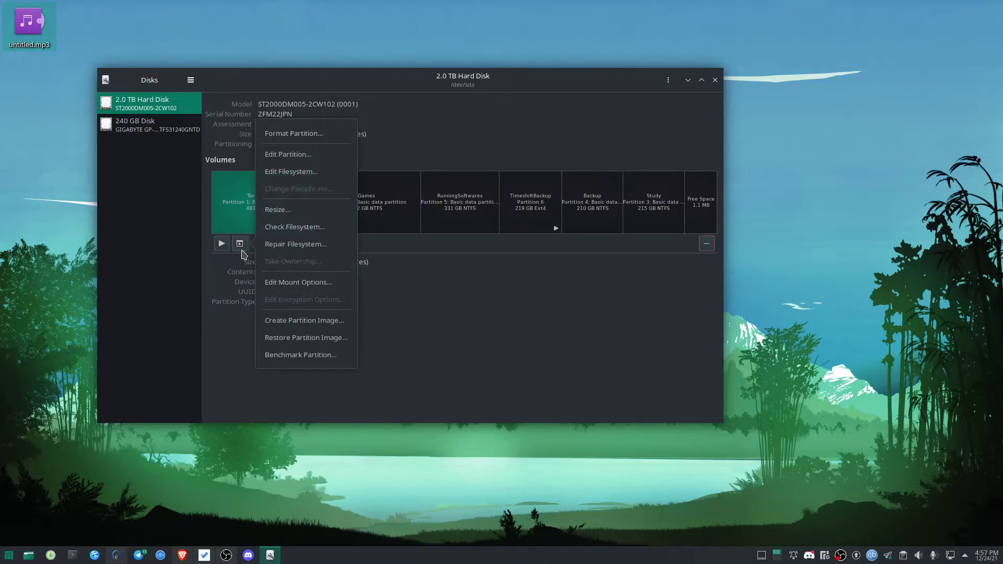
pyautogui.click(312, 282)
pyautogui.moveTo(368, 119); pyautogui.dragTo(278, 101)
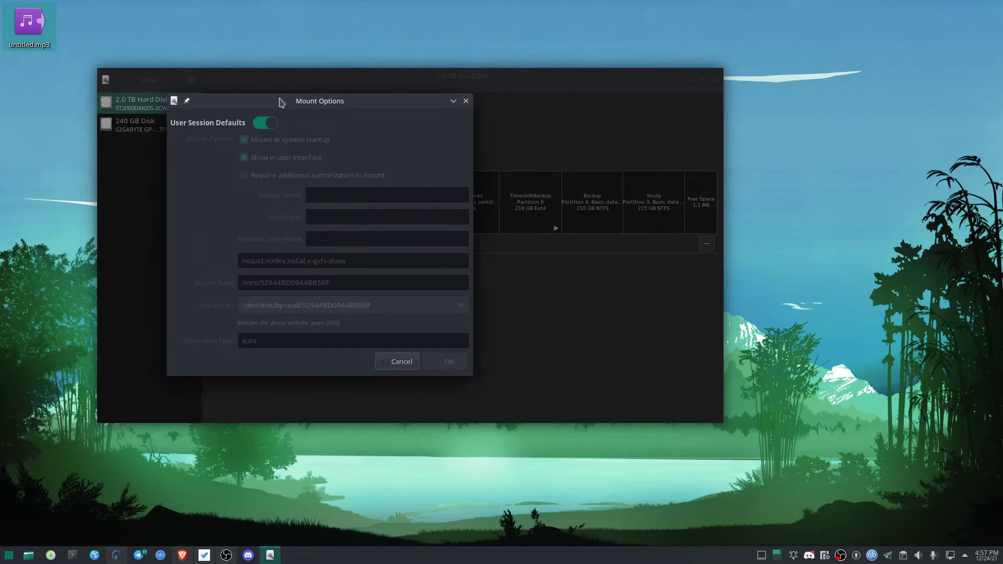
pyautogui.click(264, 125)
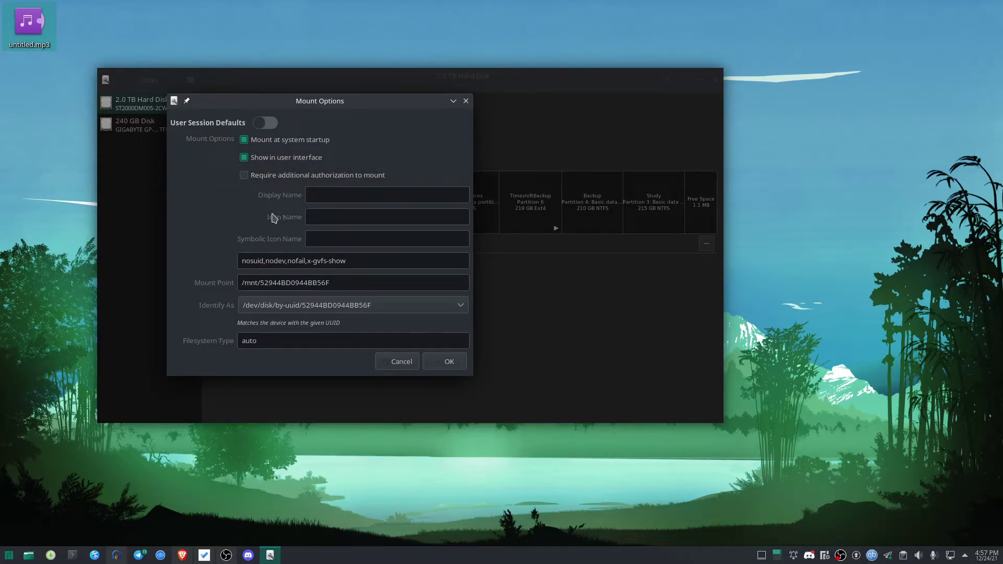
pyautogui.click(253, 160)
pyautogui.click(253, 159)
pyautogui.click(453, 367)
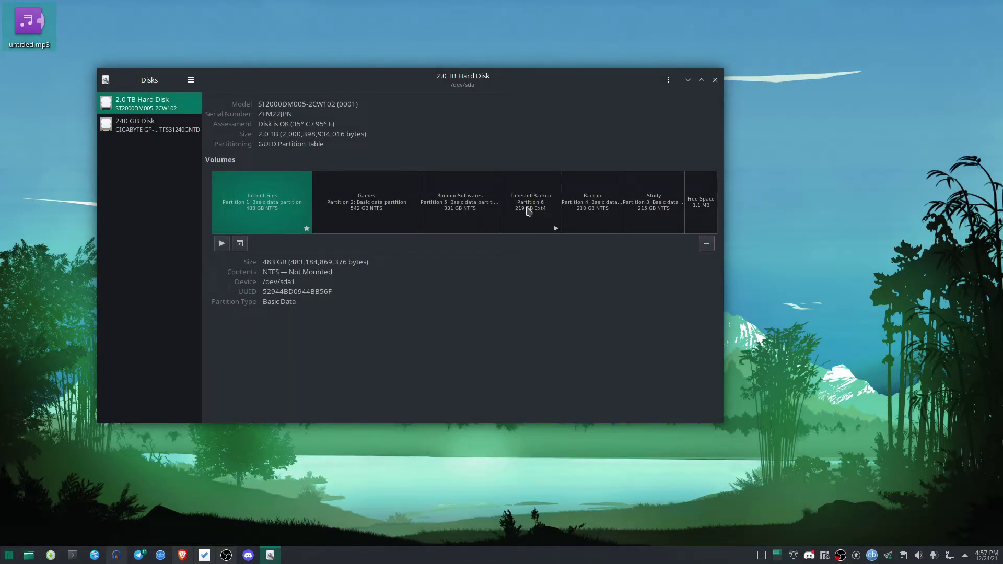
# - Set the 219 GB Ext4 TimeshiftBackup partition to mount at system startup with custom options
pyautogui.click(529, 211)
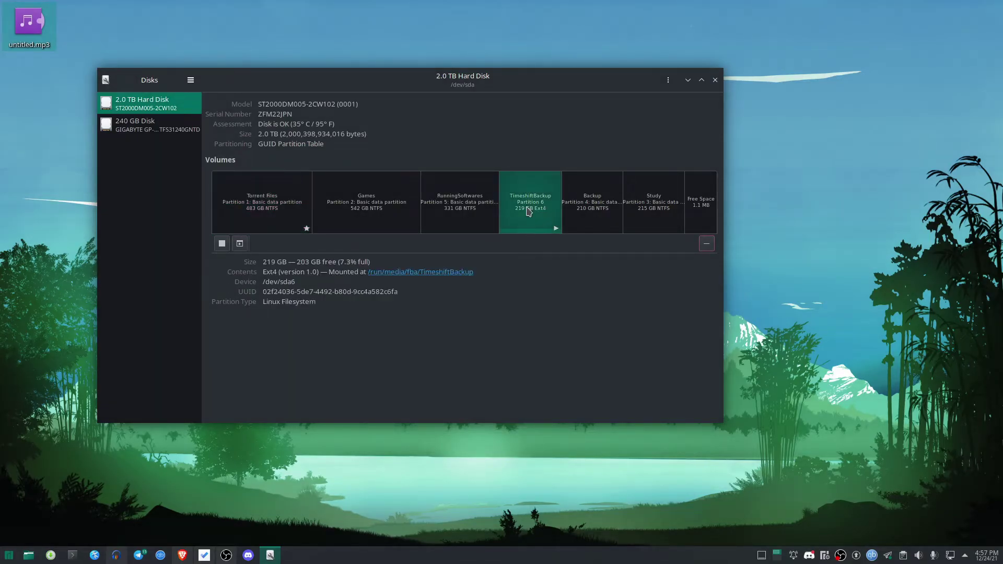
pyautogui.click(240, 244)
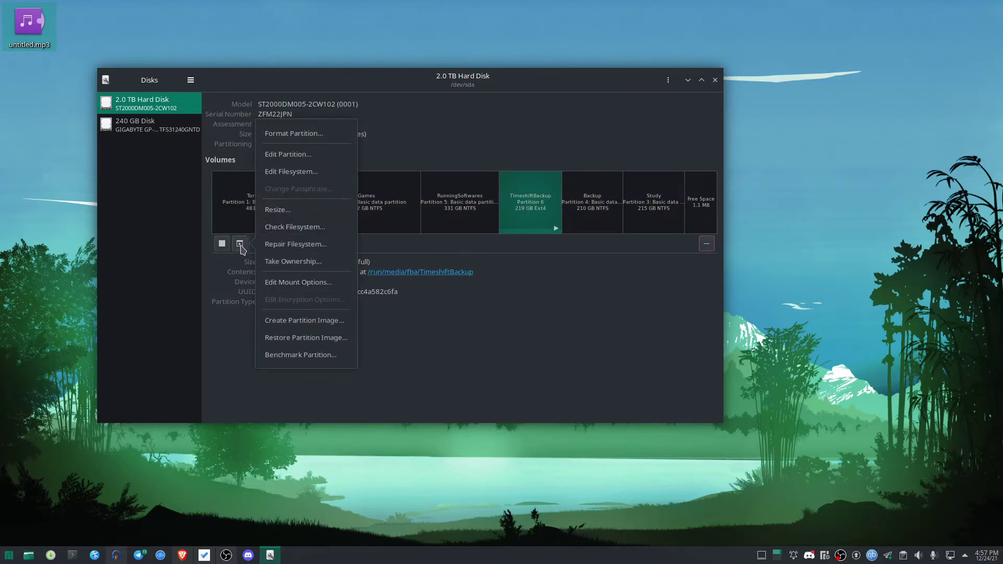
pyautogui.click(290, 289)
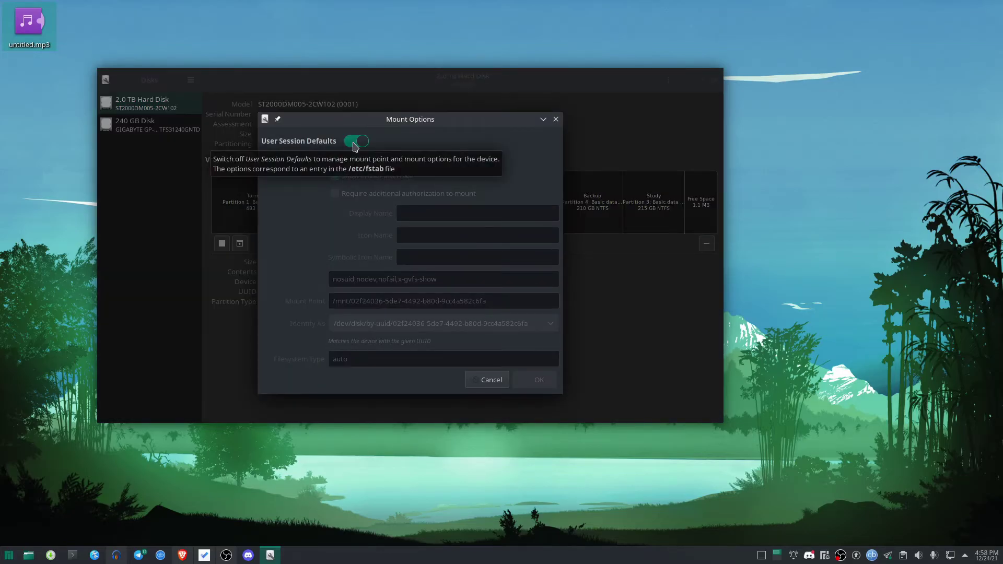
pyautogui.click(355, 142)
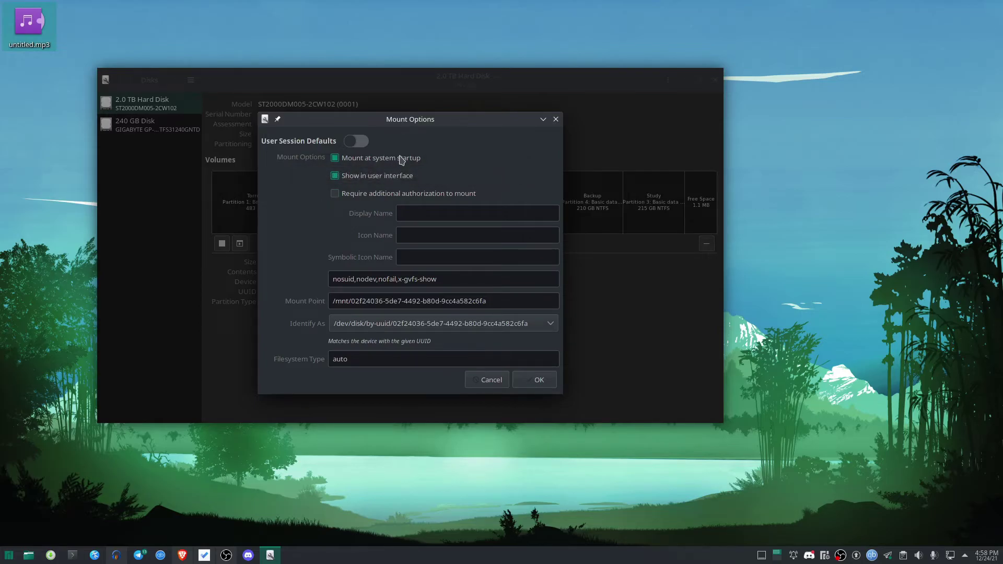
pyautogui.click(549, 385)
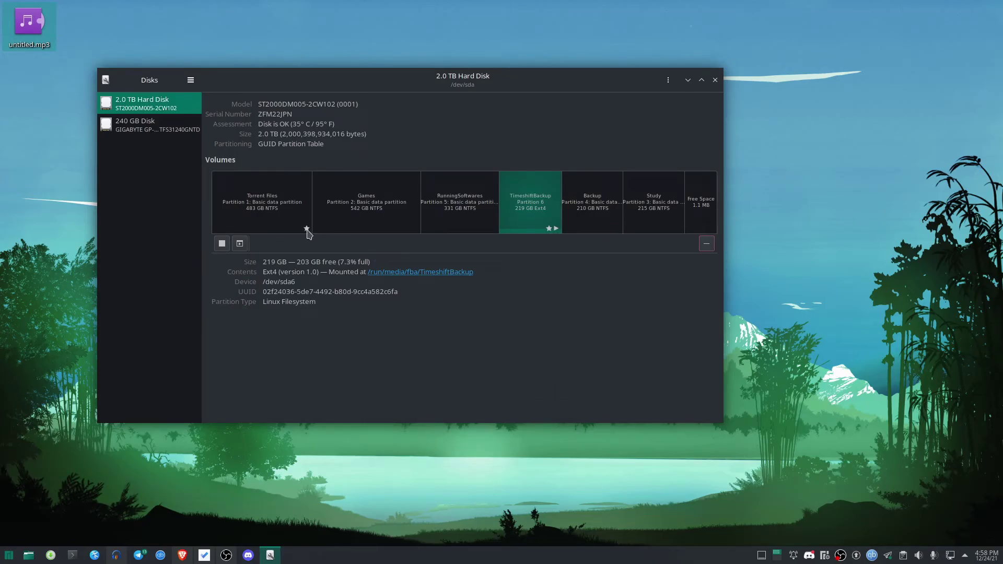
# - Check the stars on Torrent Files and TimeshiftBackup, then quit Disks with Ctrl+Q
pyautogui.click(290, 230)
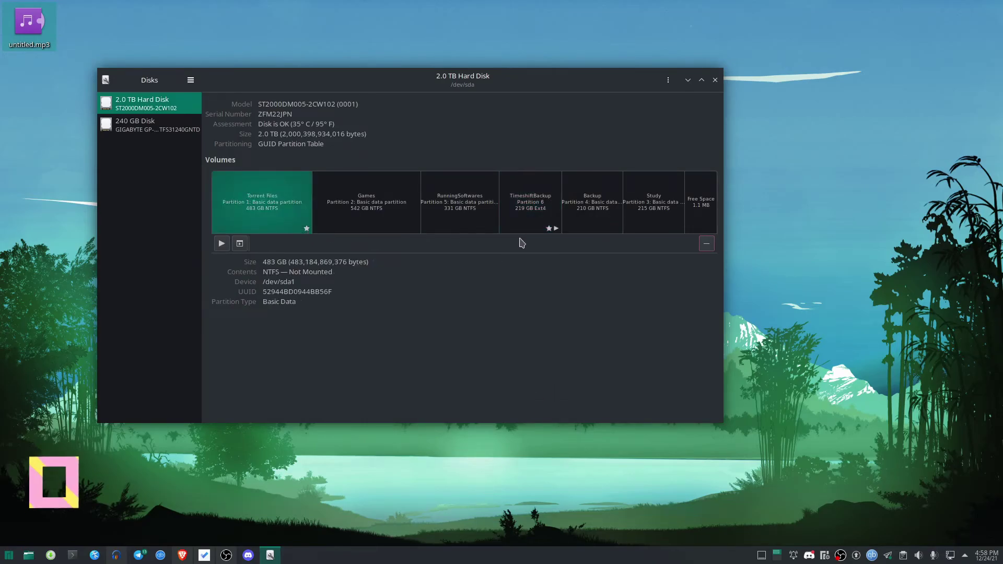
pyautogui.click(544, 224)
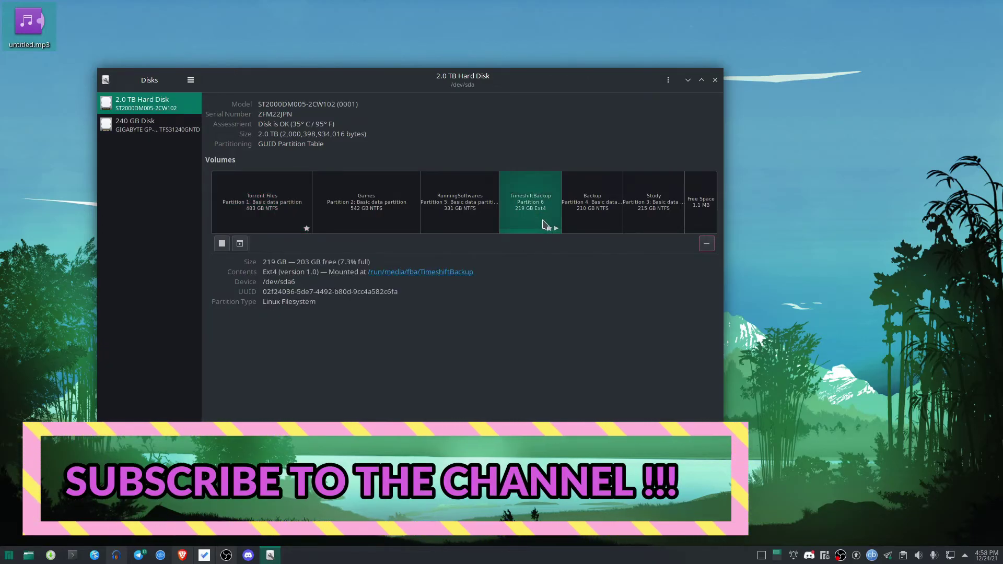
pyautogui.hotkey('ctrl', 'q')
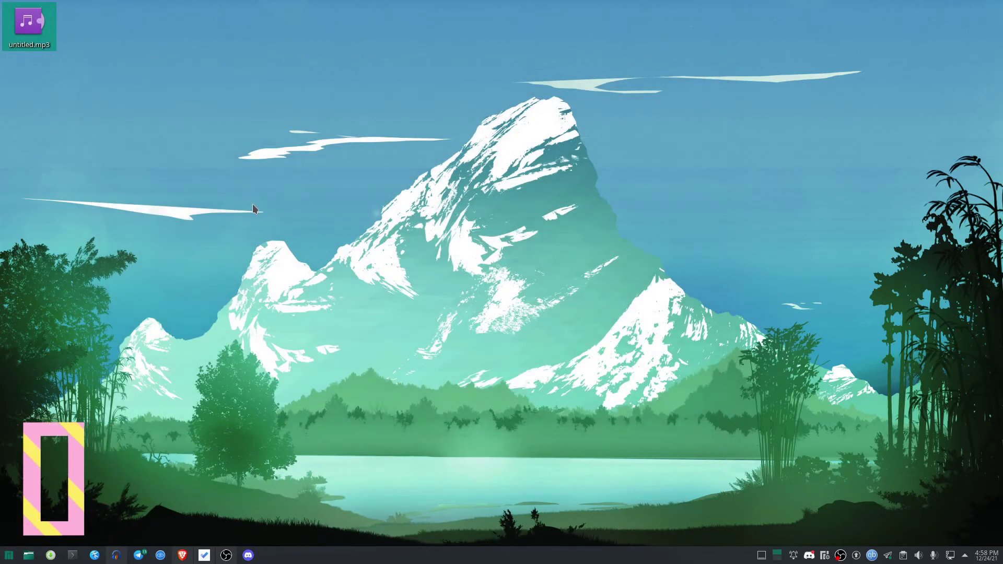